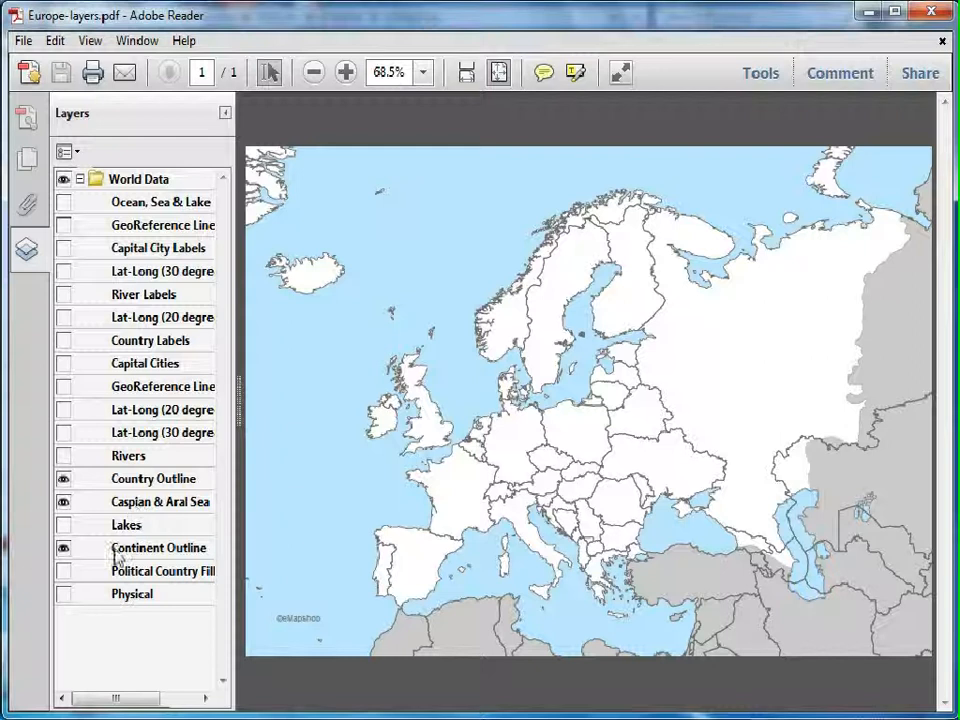
# - Switch the map from the Continent Outline layer to the Physical layer and collapse the layer list
pyautogui.click(63, 594)
pyautogui.click(63, 548)
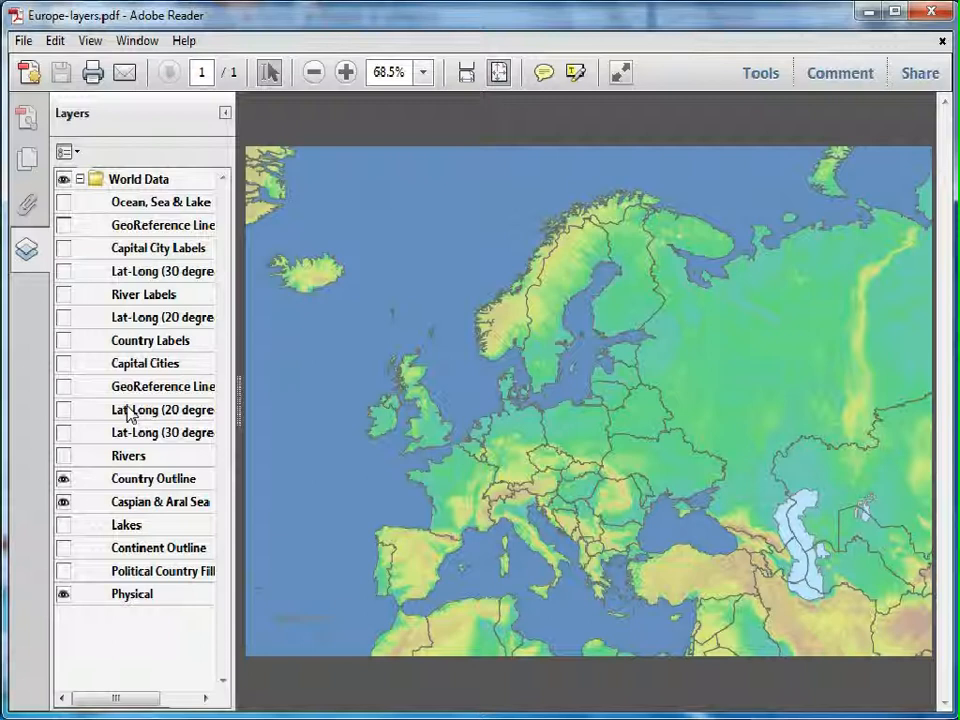
pyautogui.click(225, 113)
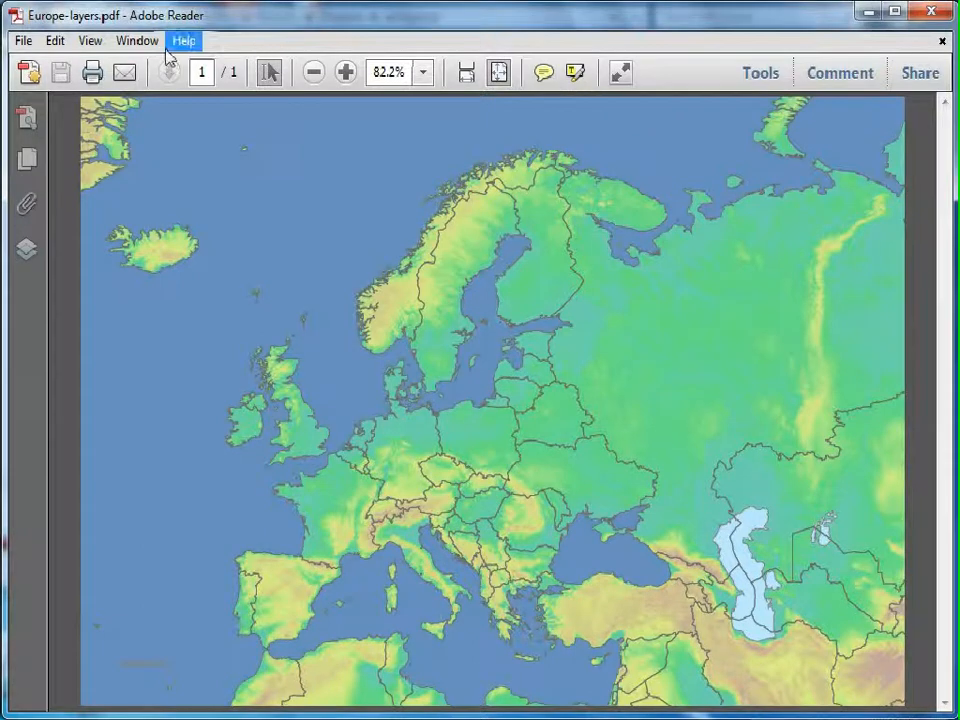
# - Add the Marquee Zoom tool to the toolbar
pyautogui.click(101, 50)
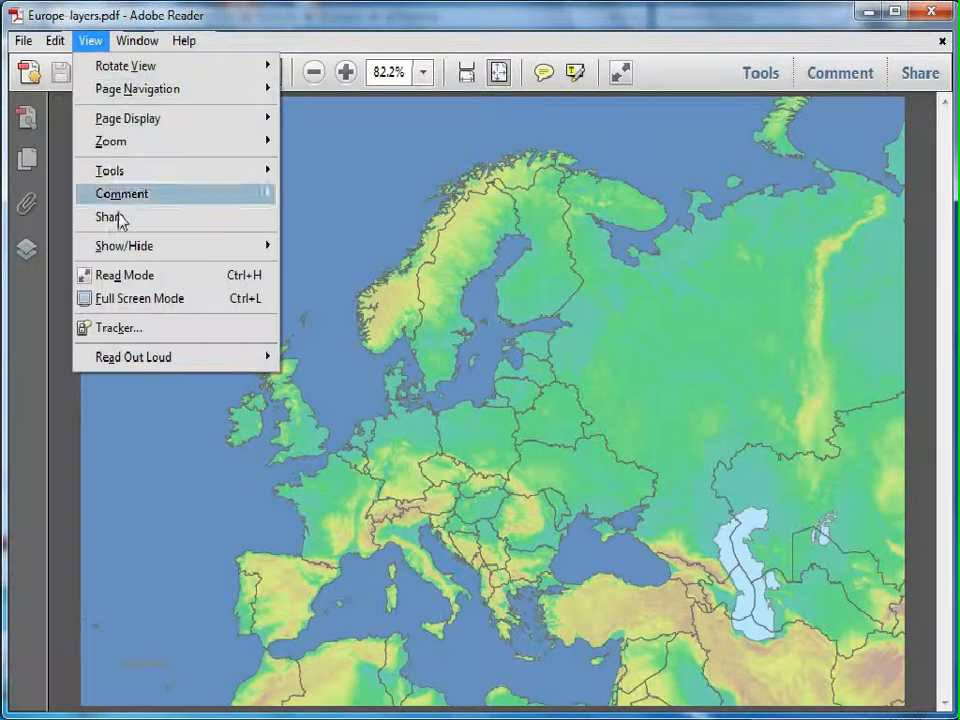
pyautogui.moveTo(122, 247)
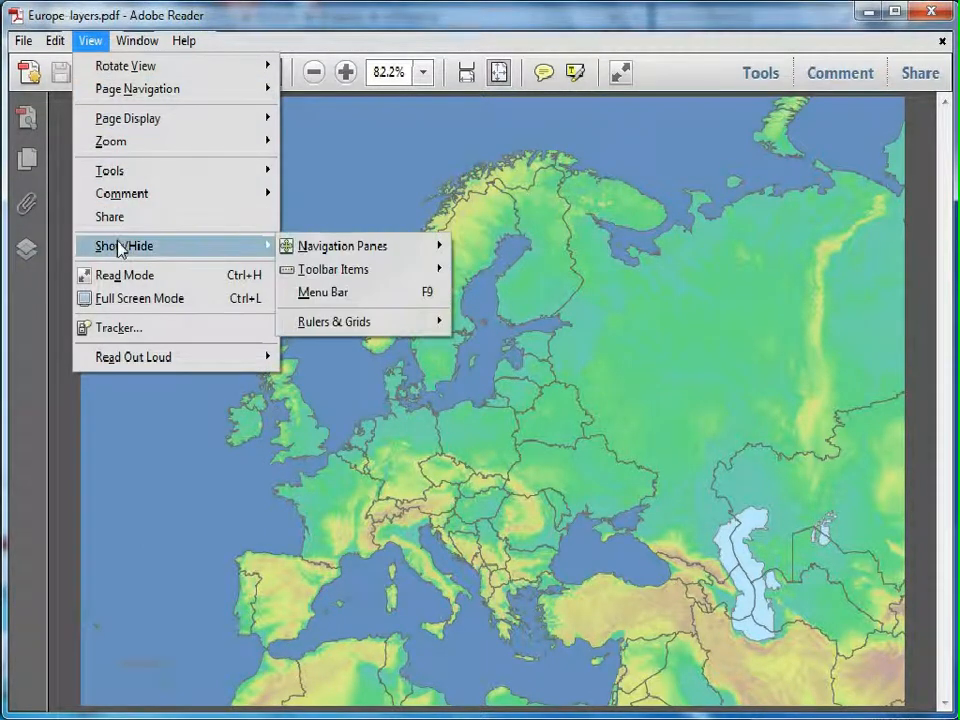
pyautogui.moveTo(306, 270)
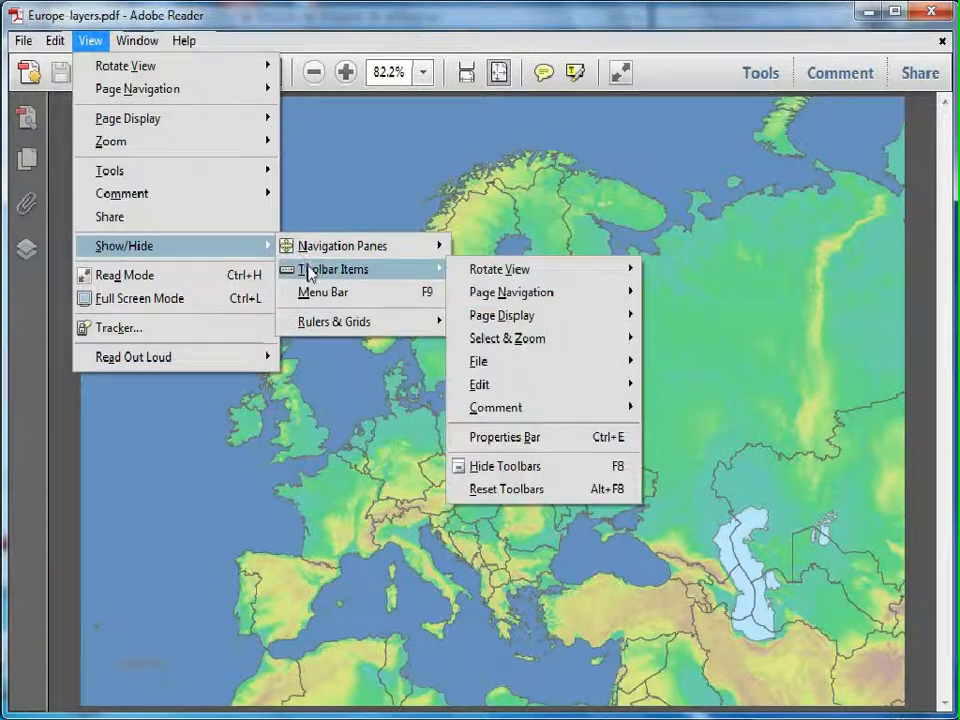
pyautogui.moveTo(495, 341)
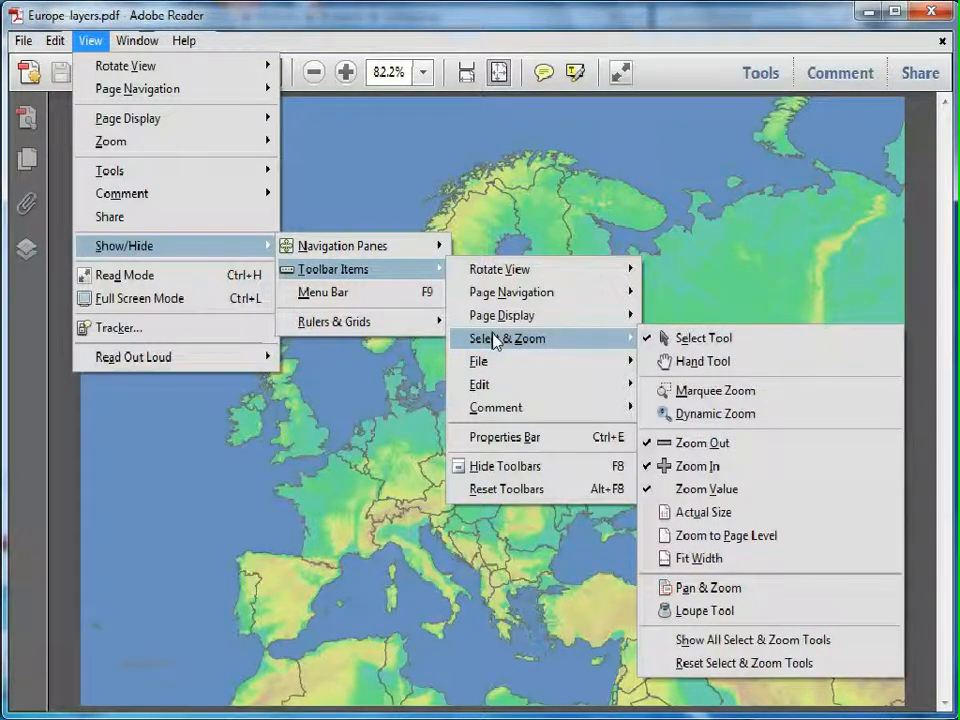
pyautogui.click(648, 392)
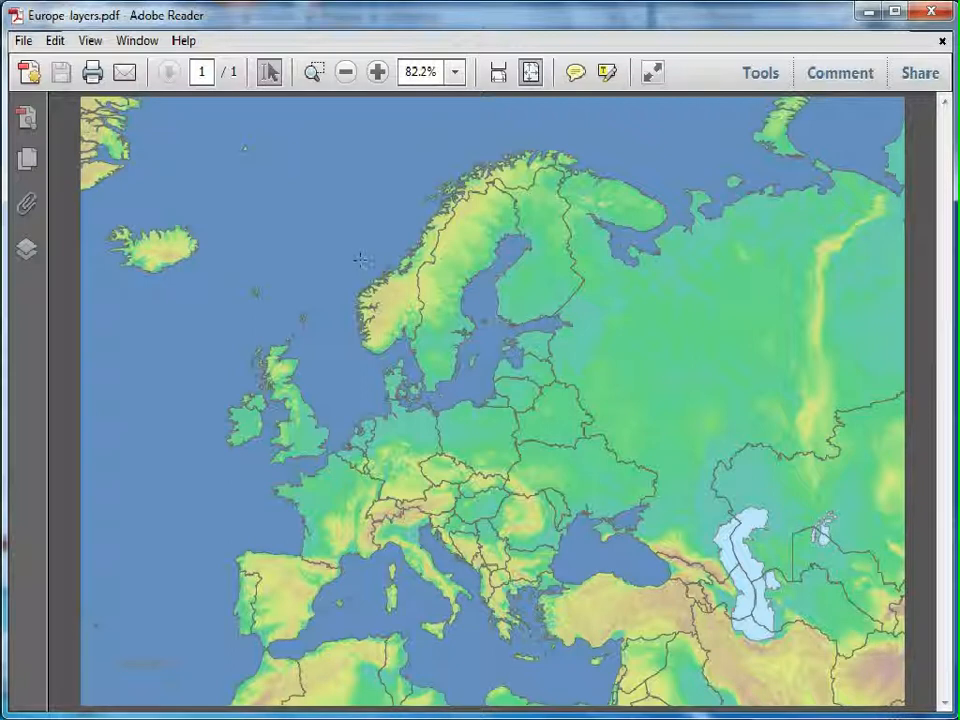
# - Show the Country Labels layer and zoom with Marquee Zoom into central Europe, from Germany down to the Balkans
pyautogui.click(30, 253)
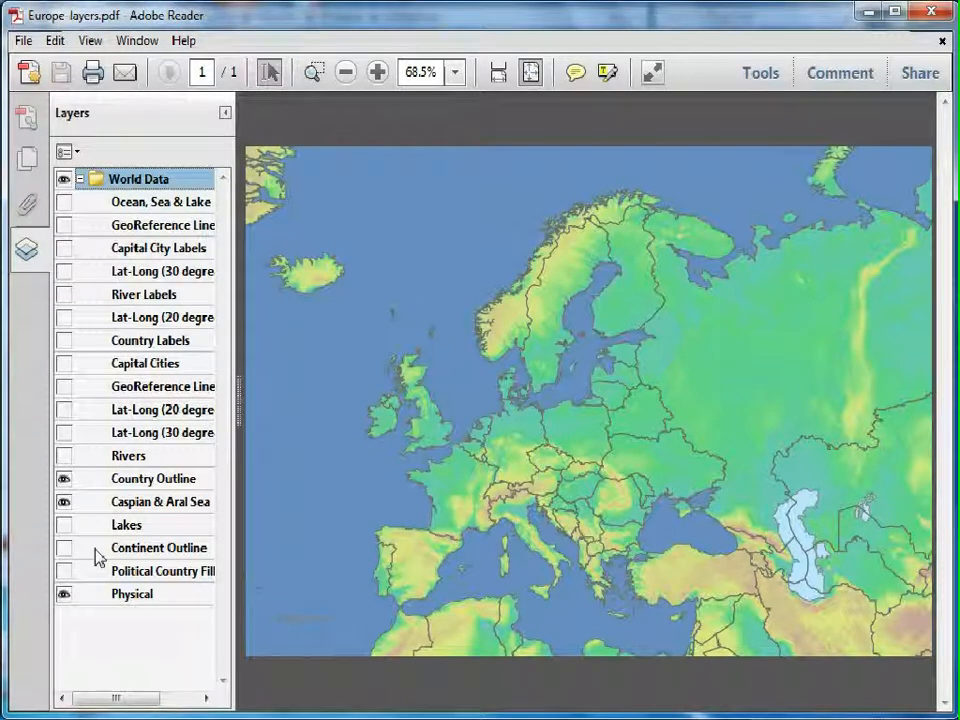
pyautogui.click(64, 340)
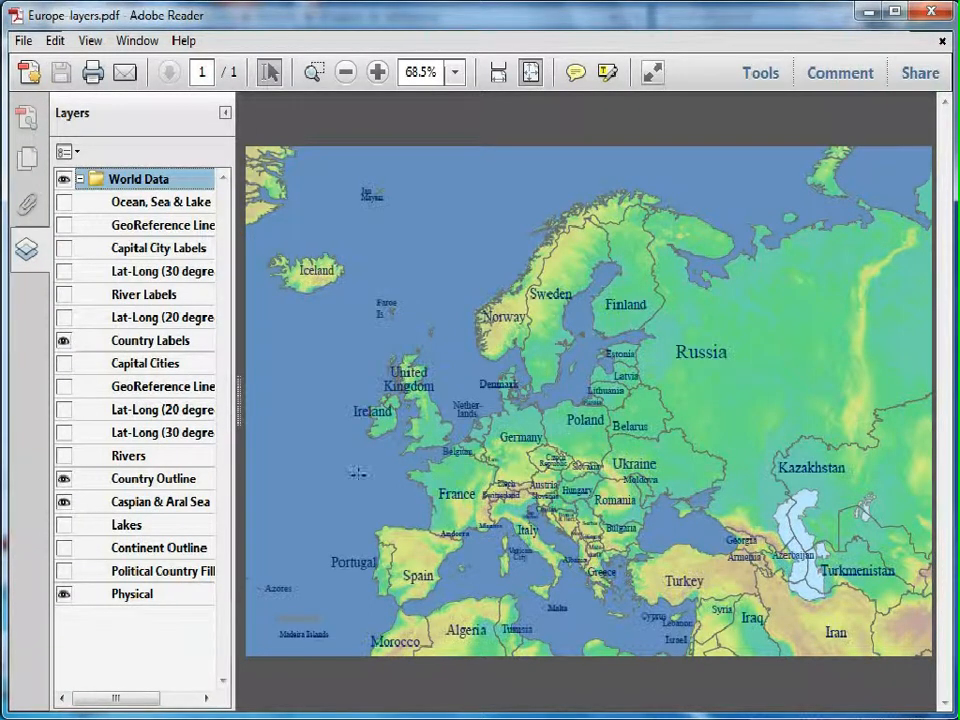
pyautogui.click(315, 72)
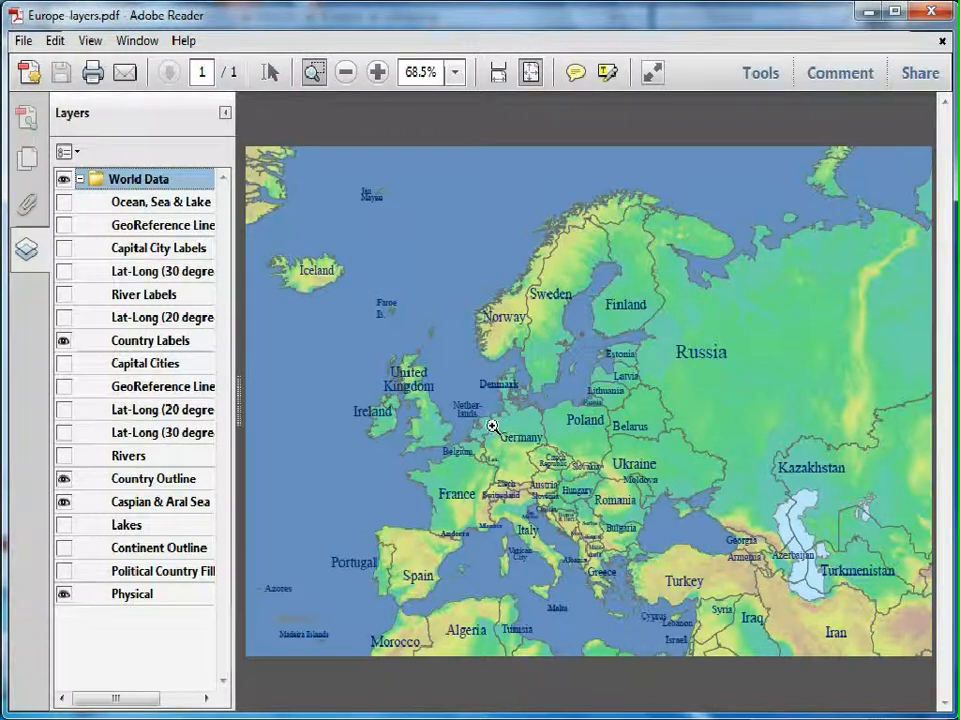
pyautogui.moveTo(488, 416); pyautogui.dragTo(657, 569)
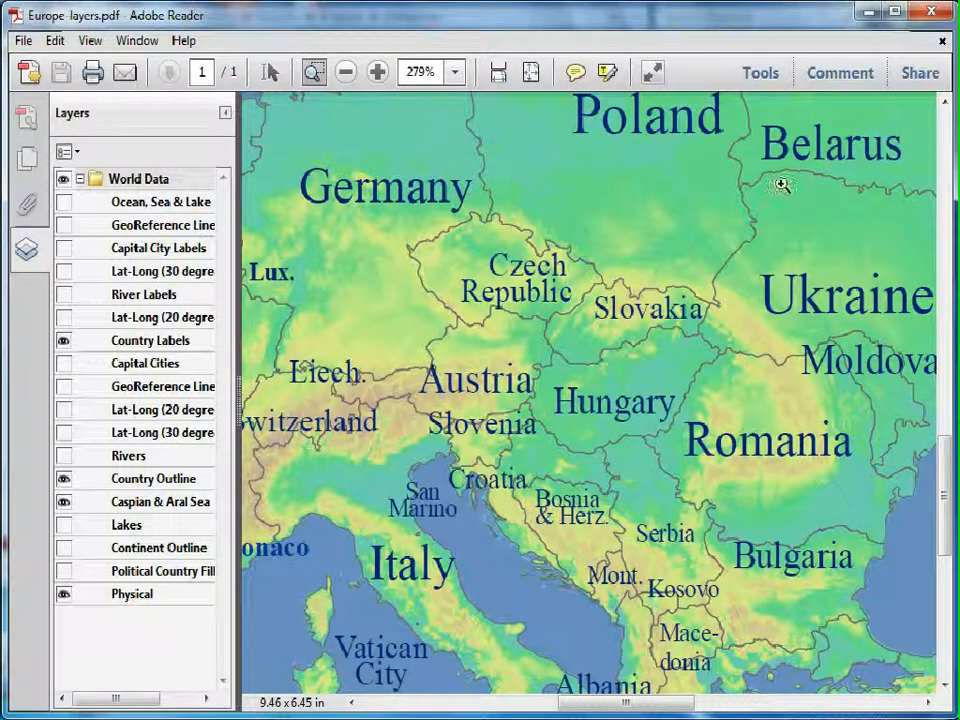
# - Activate the Typewriter tool and start a text box over northern Italy, just south of Switzerland
pyautogui.click(762, 77)
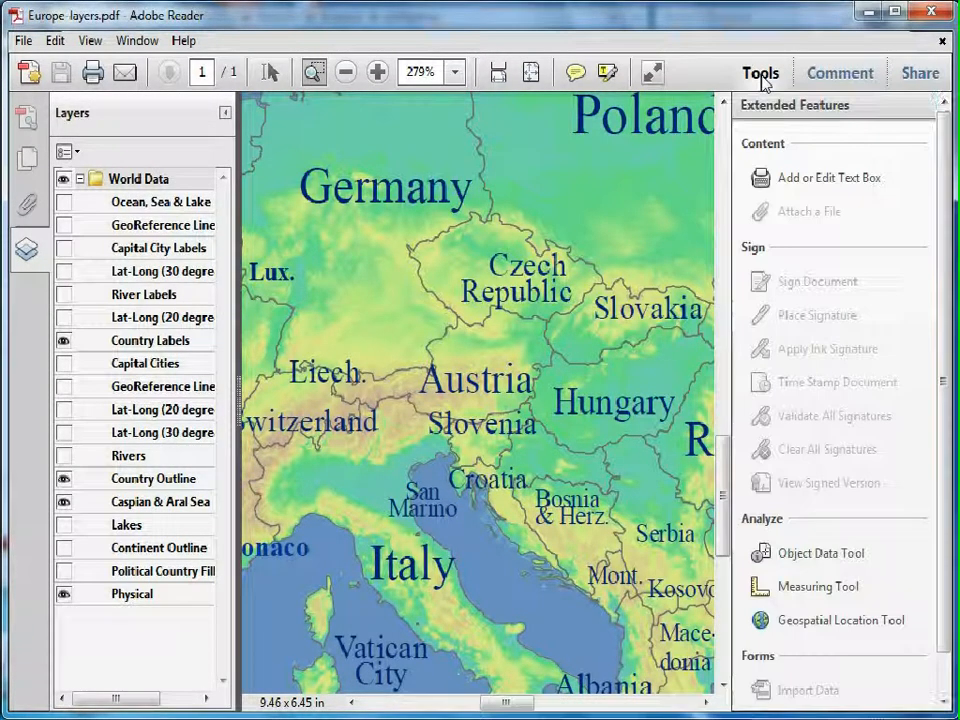
pyautogui.click(776, 180)
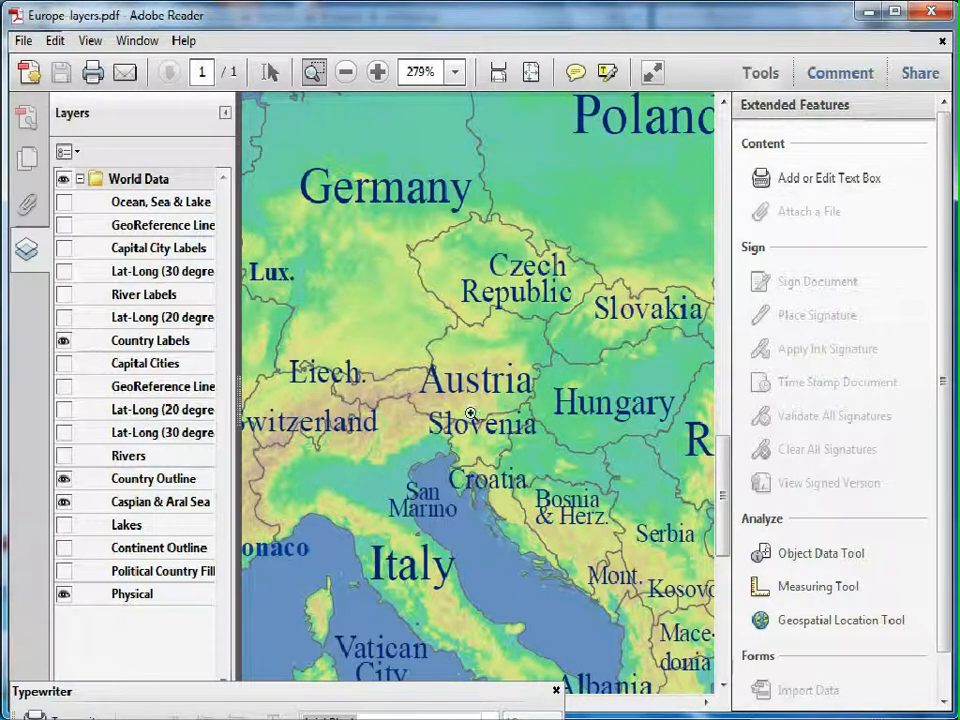
pyautogui.moveTo(221, 688); pyautogui.dragTo(223, 587)
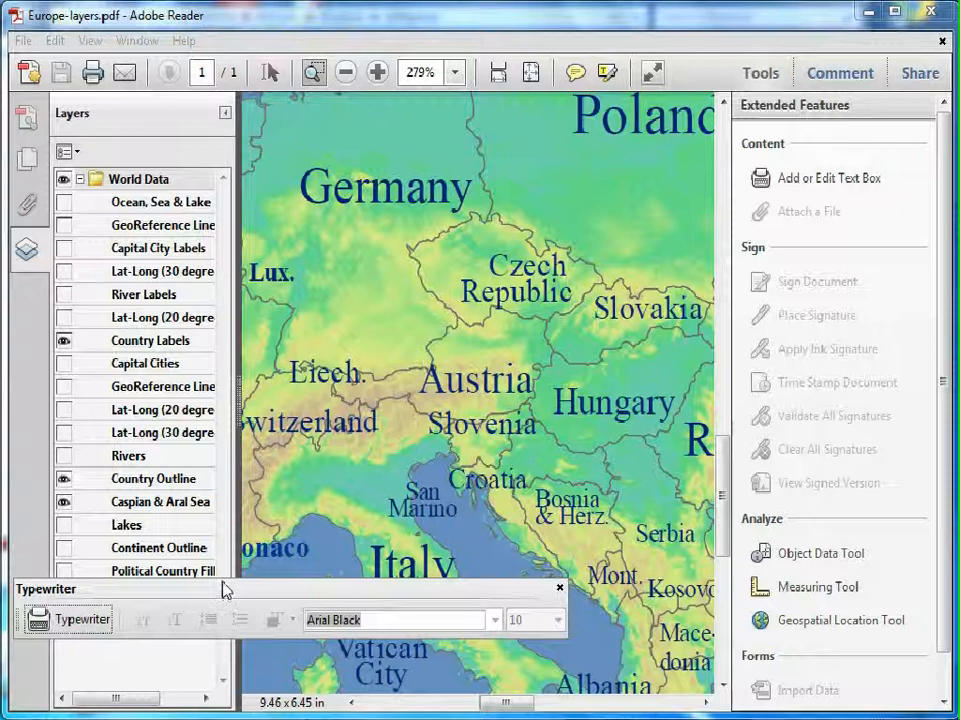
pyautogui.click(68, 627)
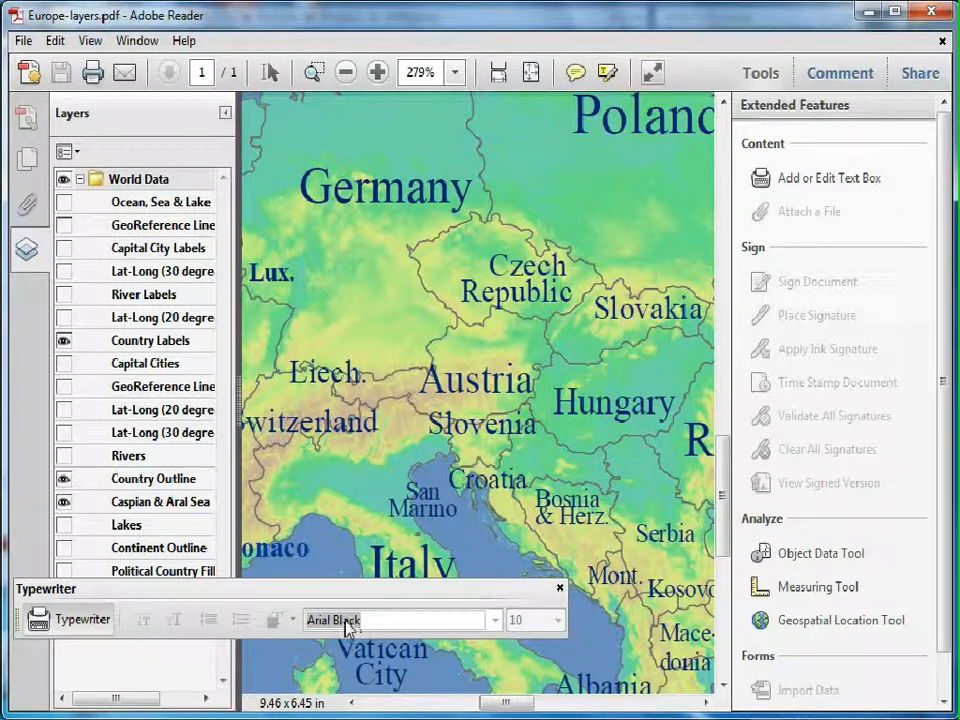
pyautogui.click(493, 621)
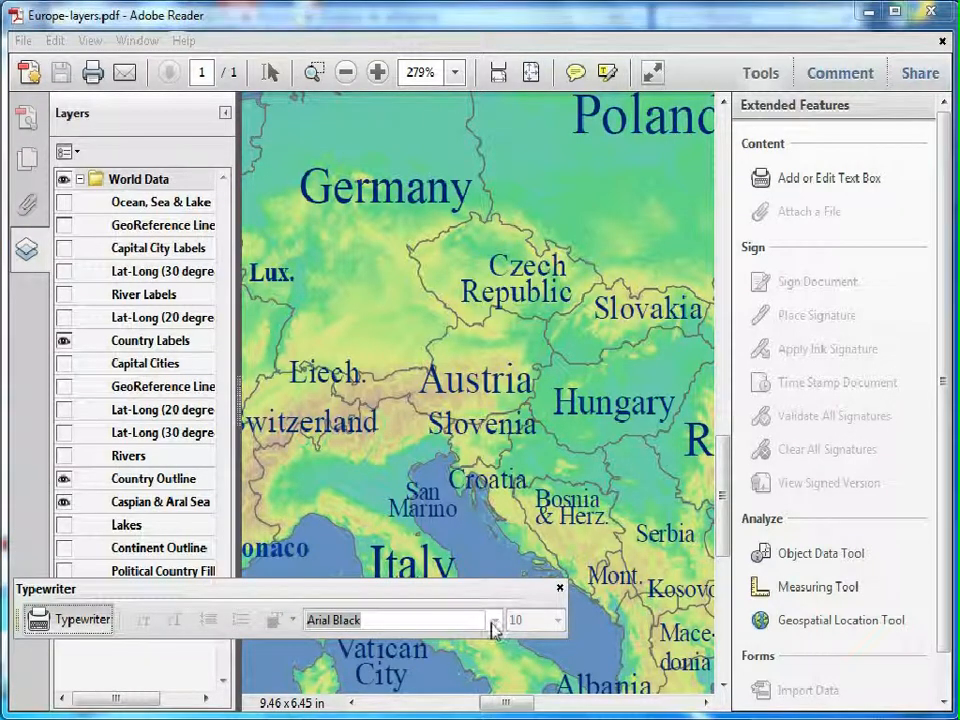
pyautogui.click(299, 492)
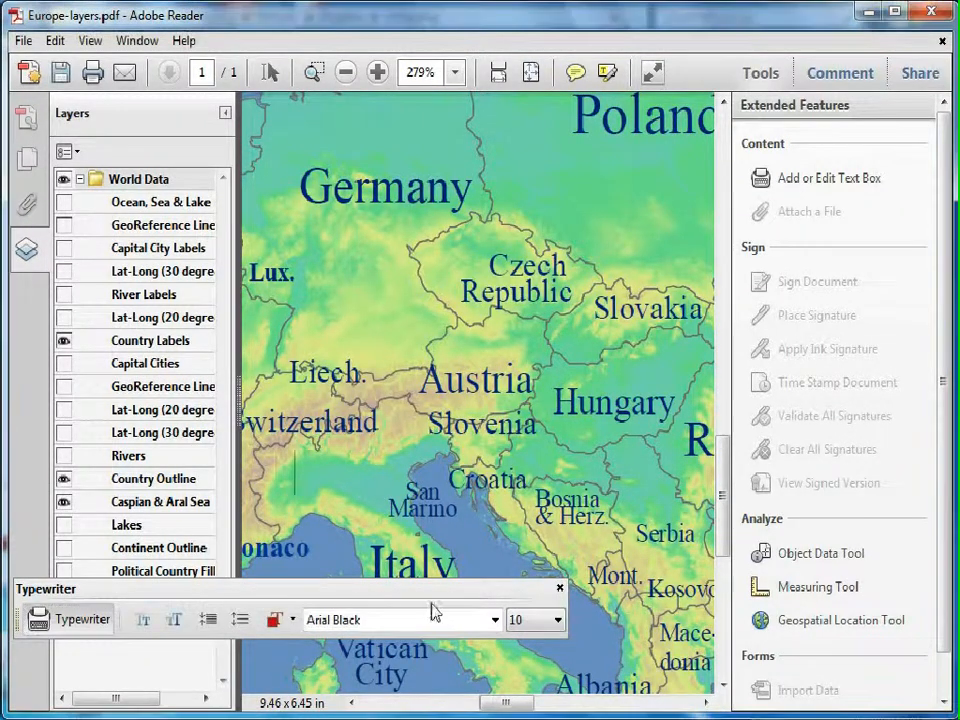
# - Set the text font to Arial Rounded MT Bold and its color to brown, and enter the label "Italy"
pyautogui.click(495, 622)
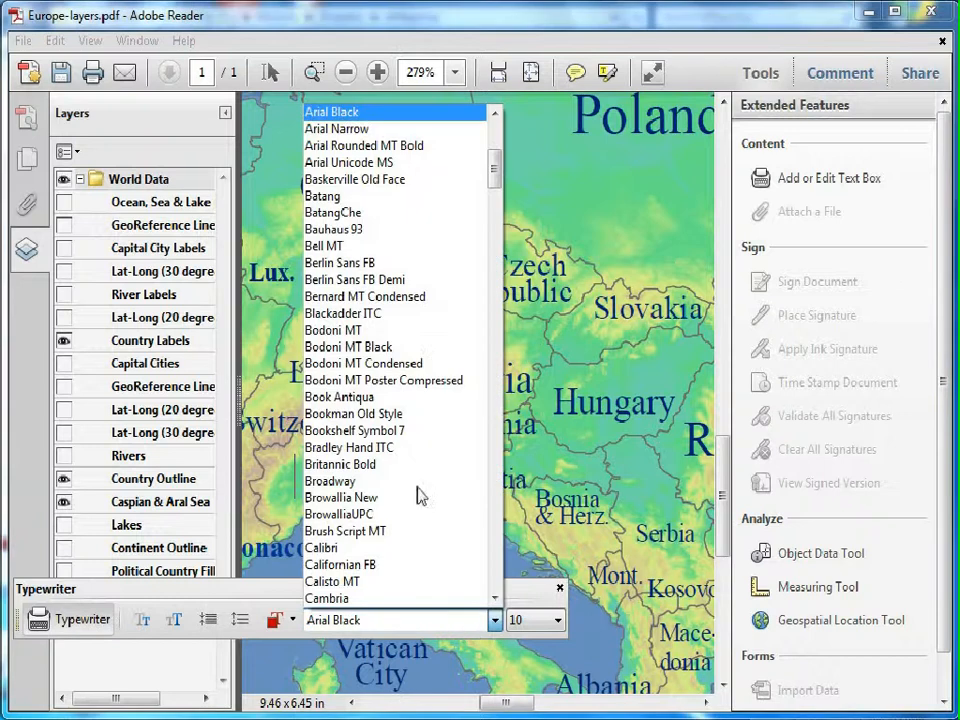
pyautogui.click(345, 146)
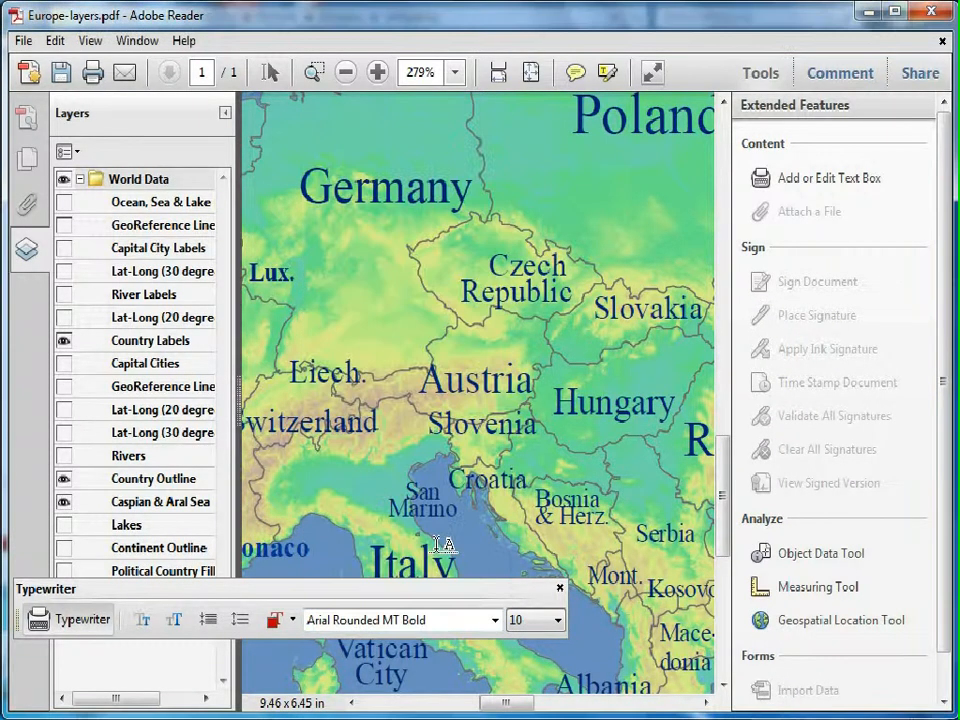
pyautogui.click(292, 622)
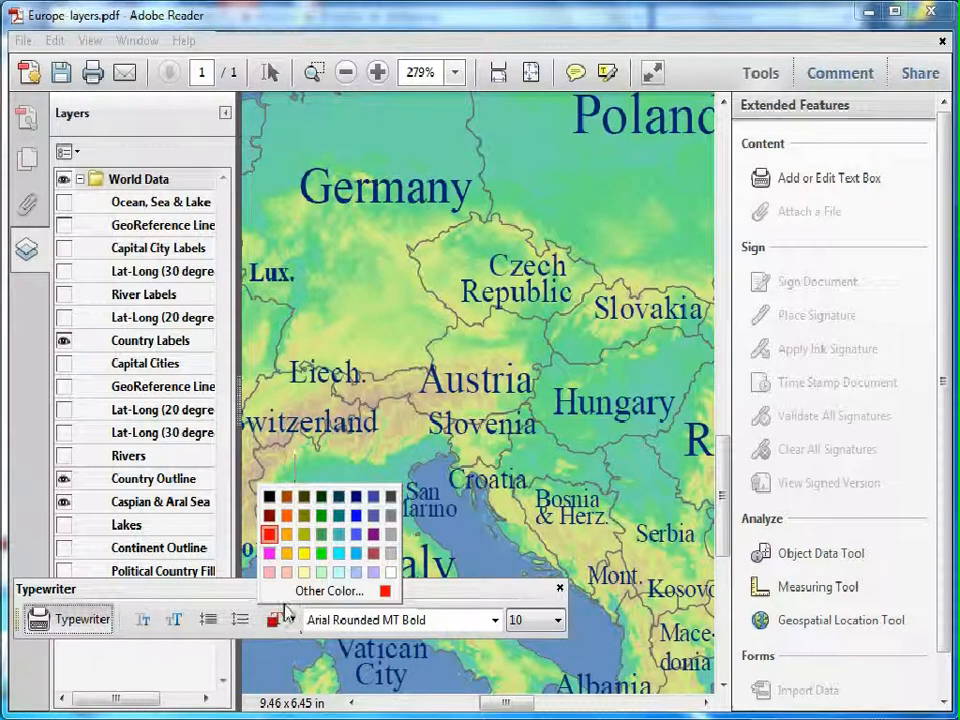
pyautogui.click(288, 498)
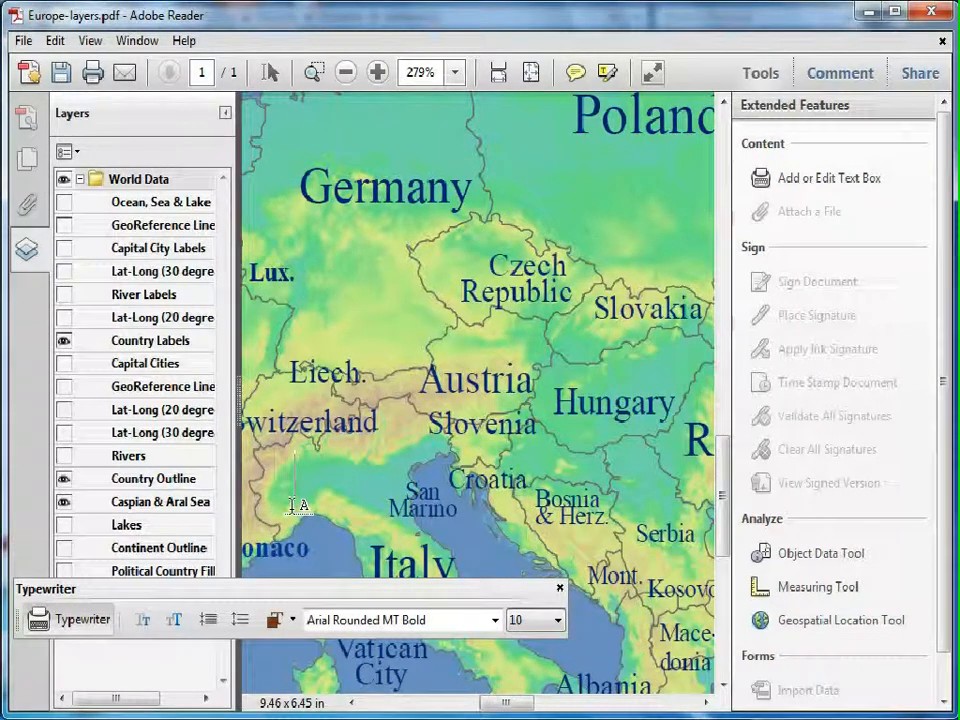
pyautogui.write('Italy')
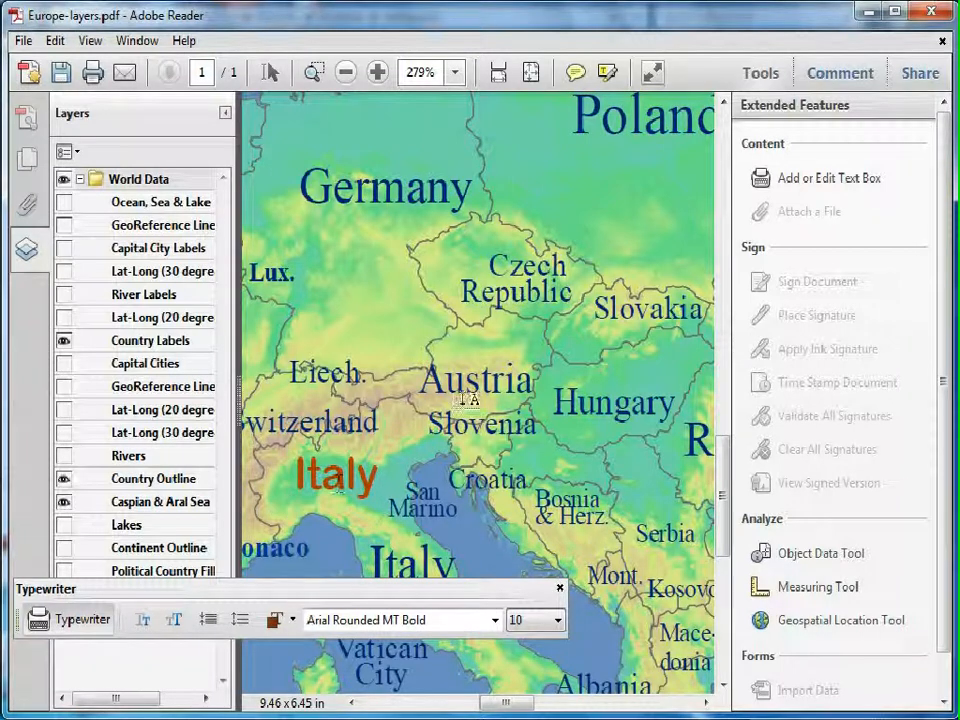
# - Collapse the layer list and display the Drawing Markups commenting tools with the comments list folded away
pyautogui.click(225, 112)
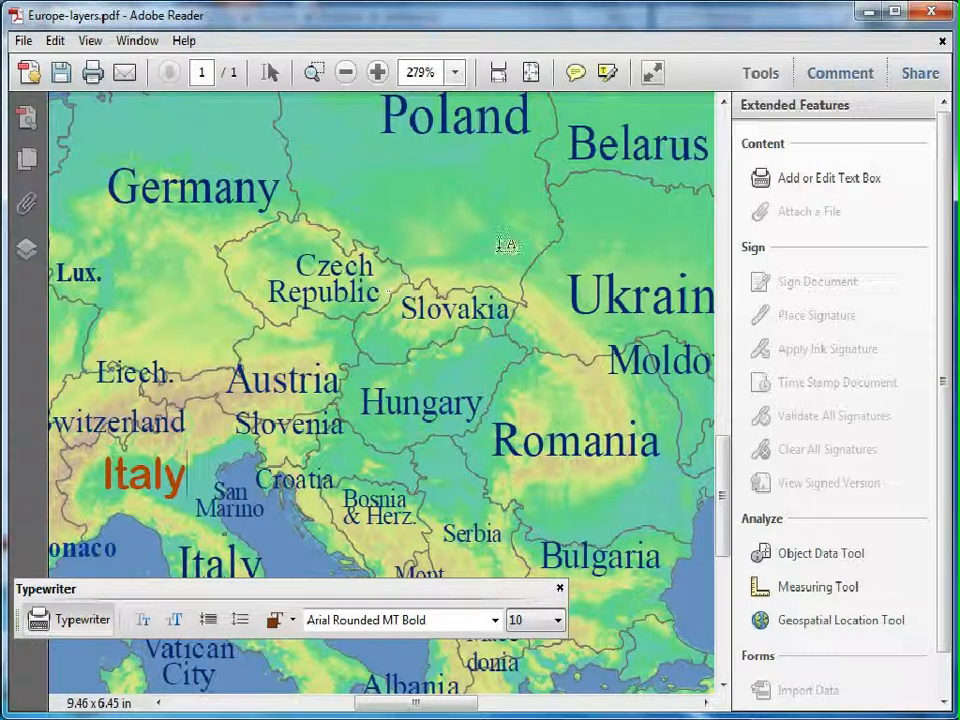
pyautogui.click(760, 76)
pyautogui.click(760, 76)
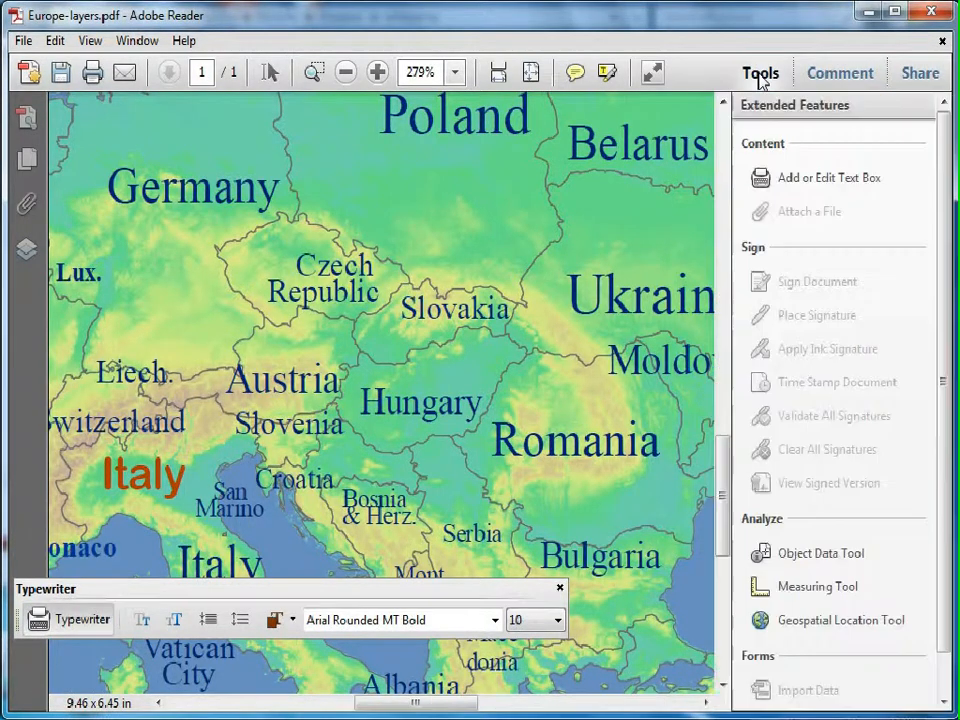
pyautogui.click(818, 78)
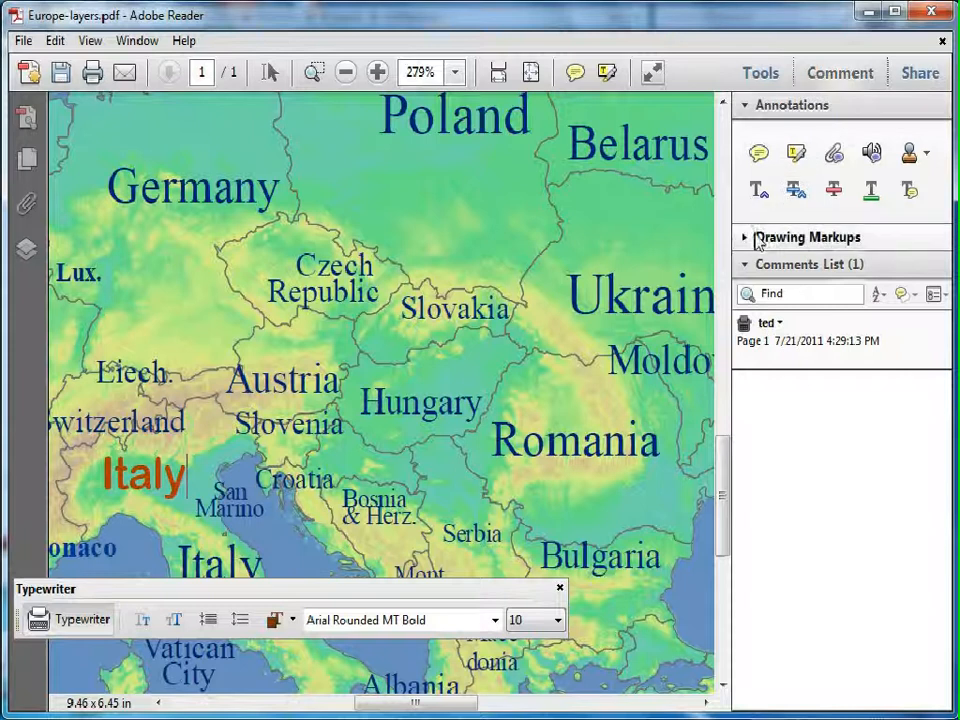
pyautogui.click(745, 270)
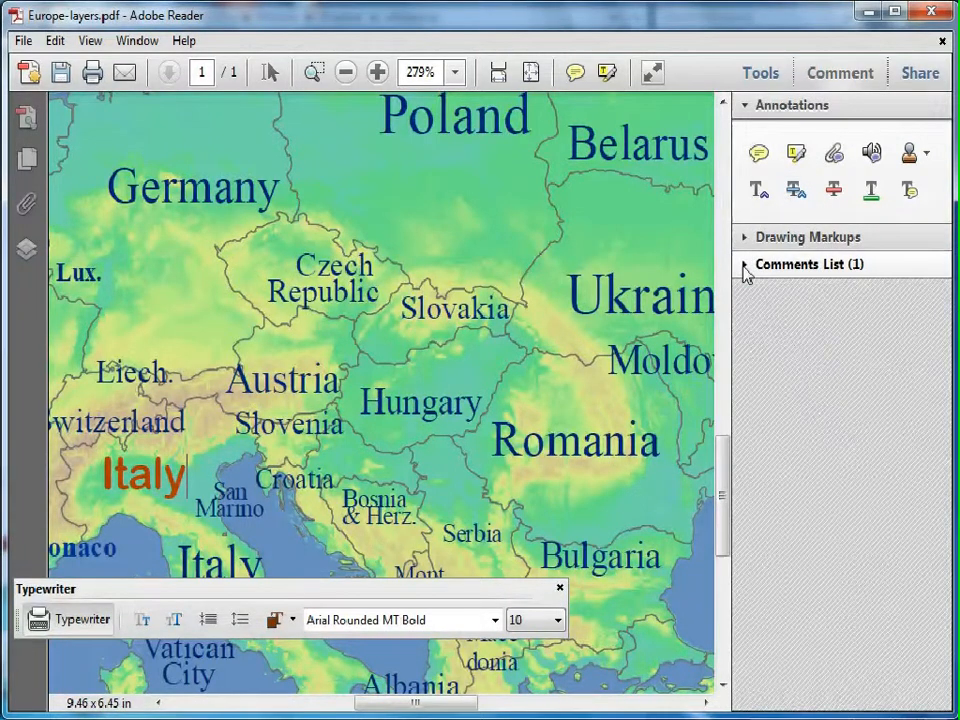
pyautogui.click(758, 238)
# - Draw a red cloud markup around the Czech Republic, Slovakia and the northern parts of Austria and Hungary
pyautogui.click(756, 219)
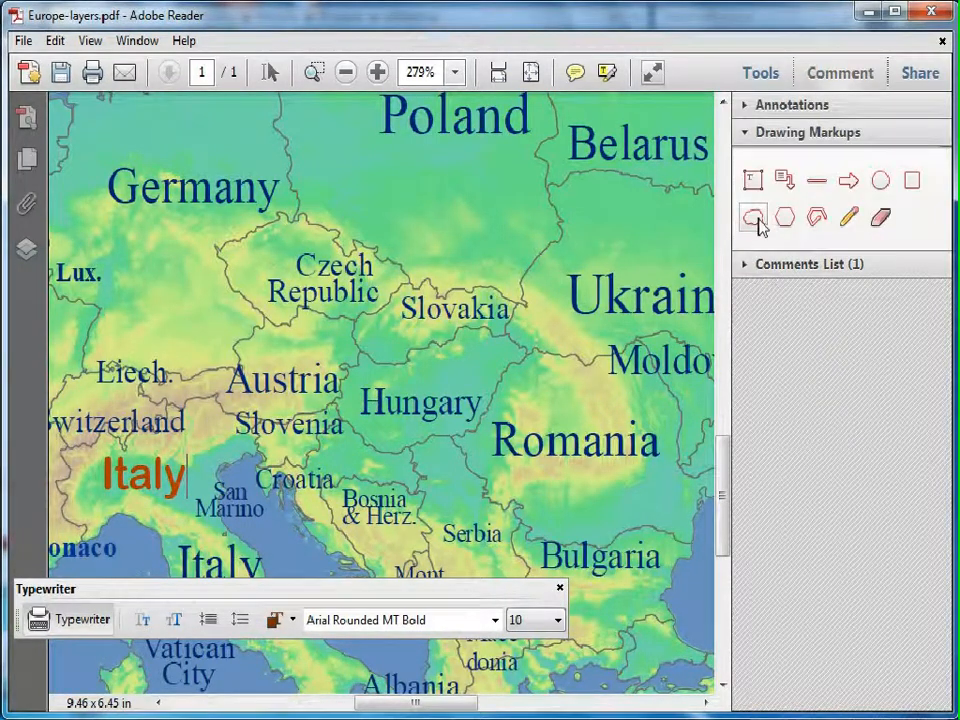
pyautogui.click(488, 247)
pyautogui.click(344, 254)
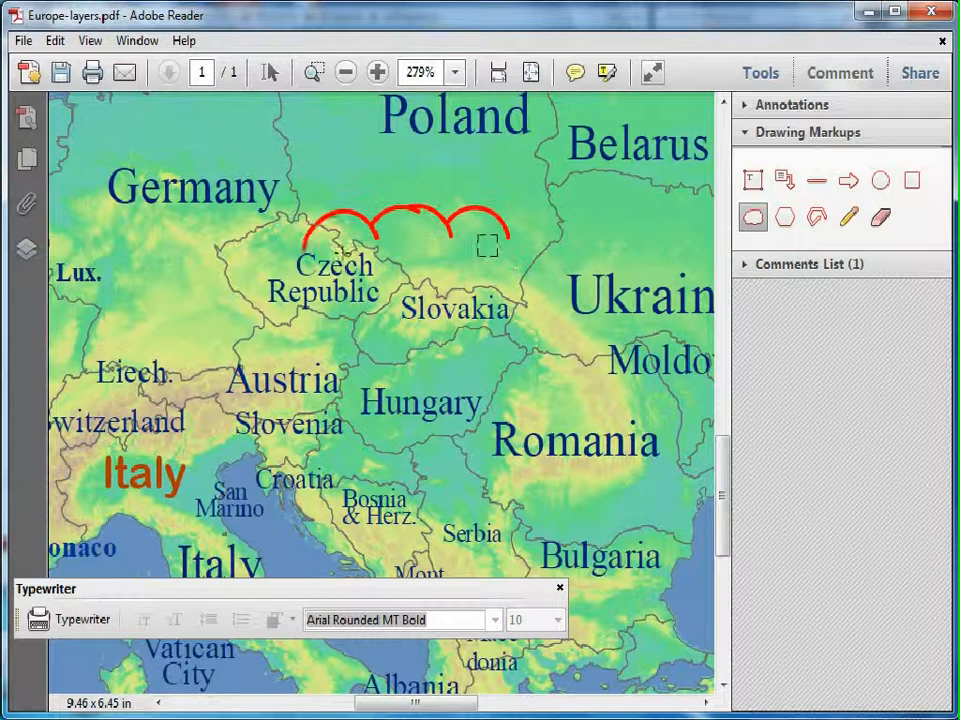
pyautogui.click(298, 311)
pyautogui.click(294, 368)
pyautogui.click(343, 389)
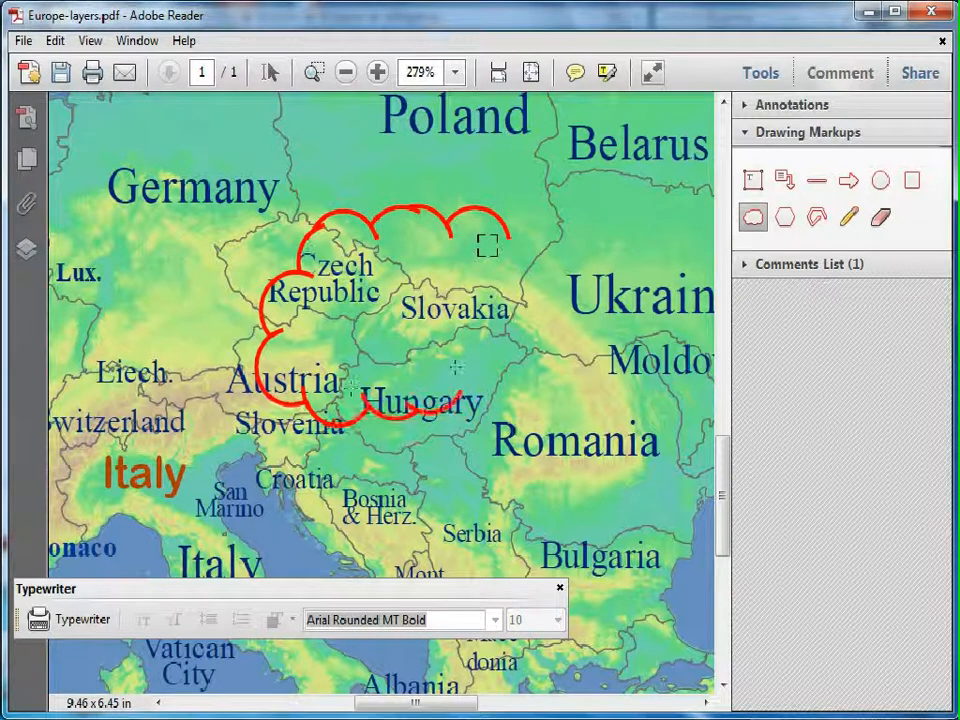
pyautogui.click(457, 369)
pyautogui.click(515, 340)
pyautogui.click(534, 311)
pyautogui.doubleClick(534, 290)
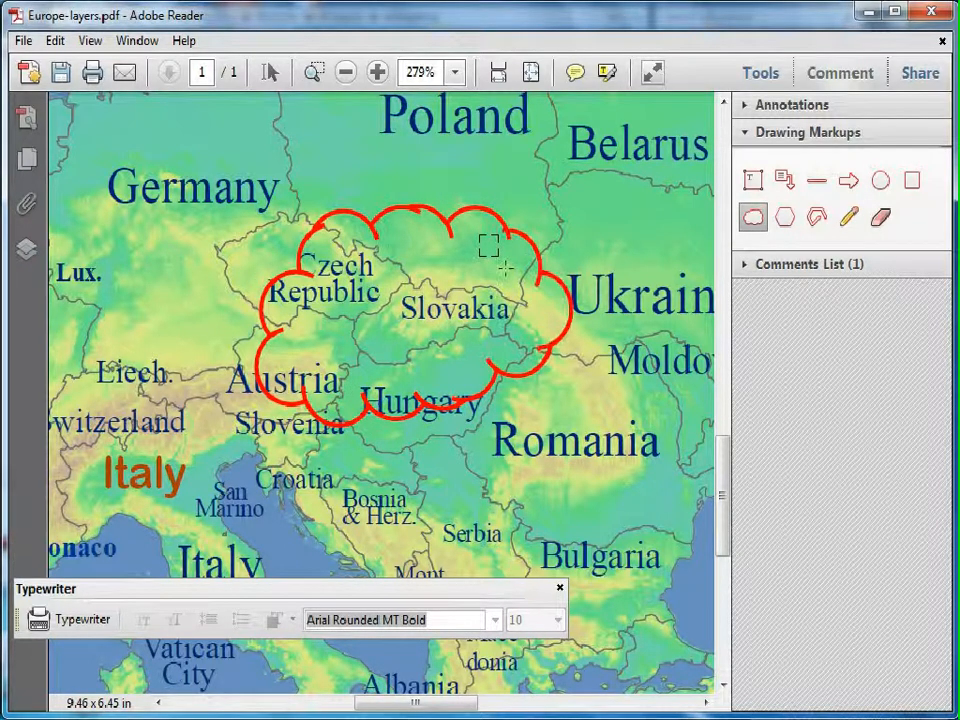
pyautogui.doubleClick(530, 217)
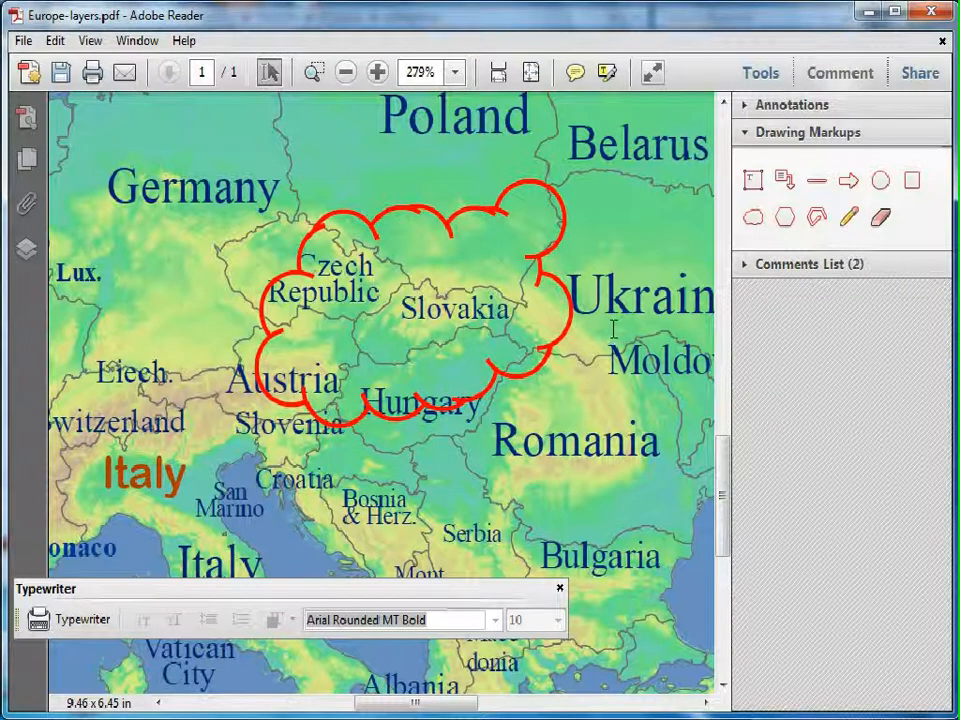
# - Highlight the Bulgaria country label with the Highlight Text tool
pyautogui.click(607, 72)
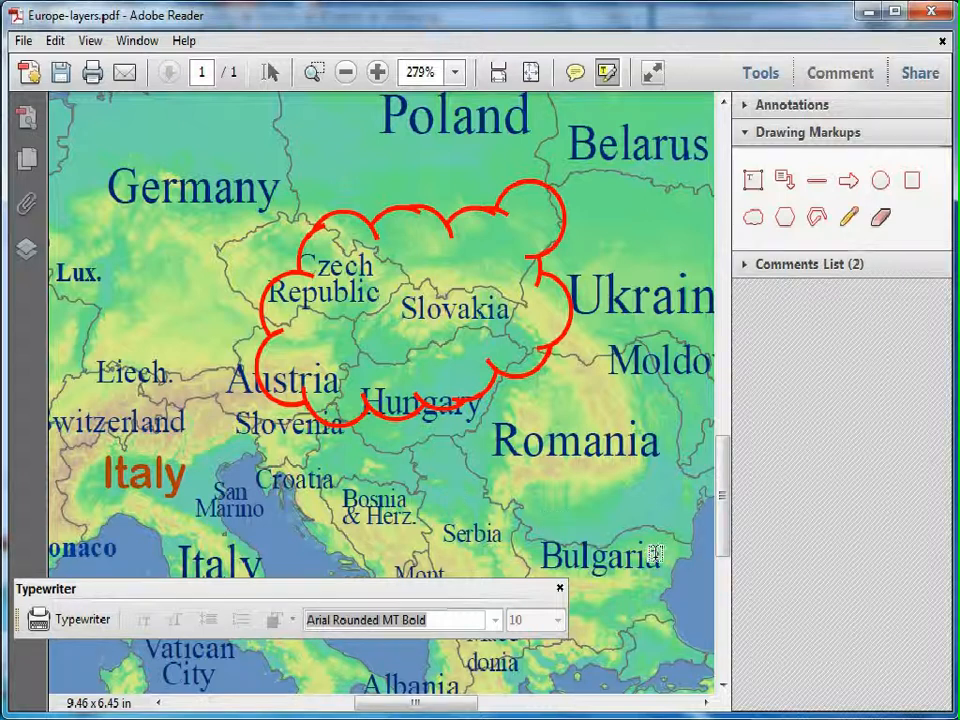
pyautogui.moveTo(658, 555); pyautogui.dragTo(541, 558)
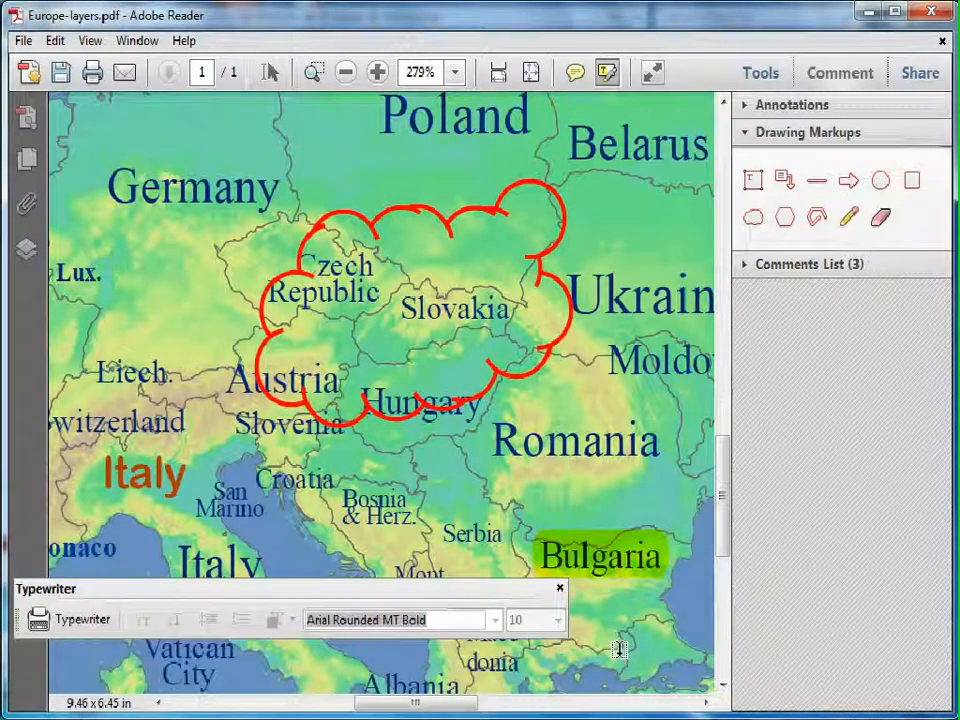
# - Delete the Bulgaria highlight and the typed "Italy" label through the comments list
pyautogui.click(825, 79)
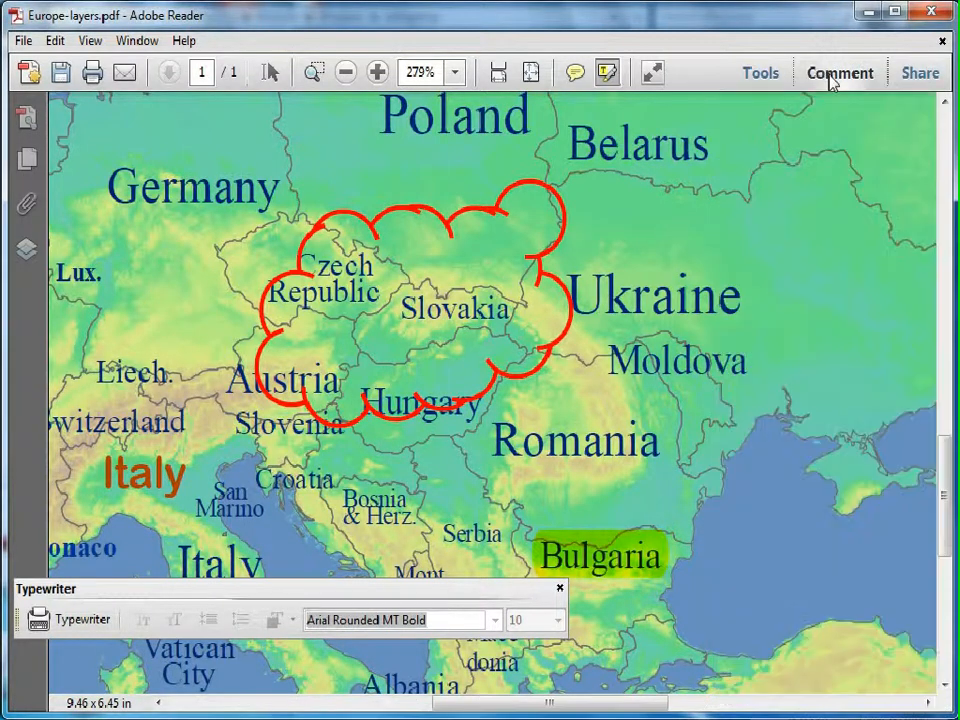
pyautogui.click(830, 80)
pyautogui.click(752, 266)
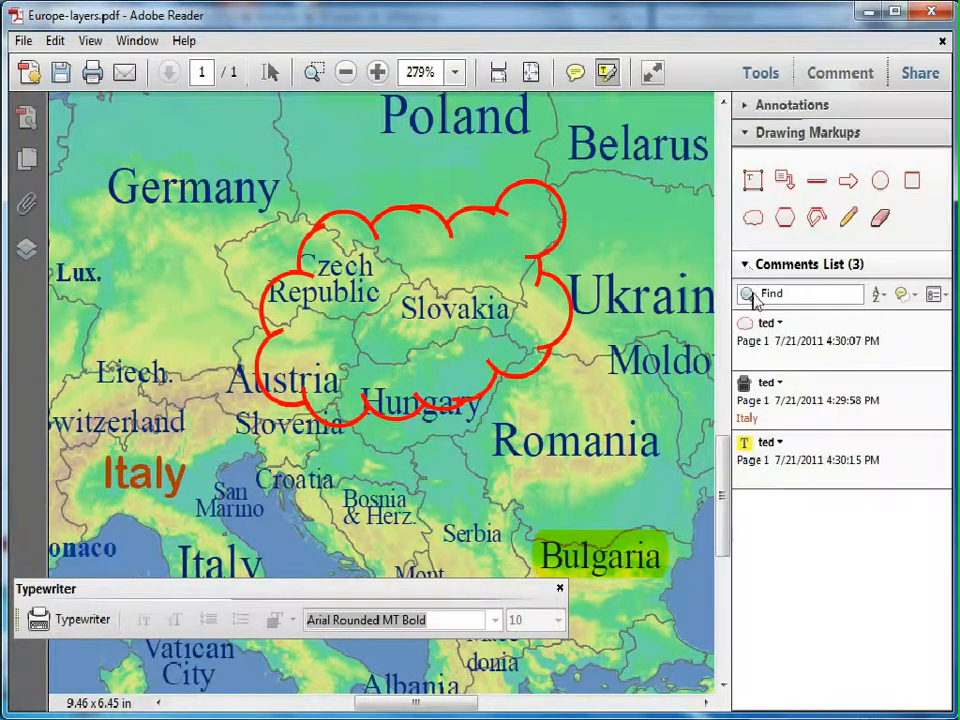
pyautogui.rightClick(790, 456)
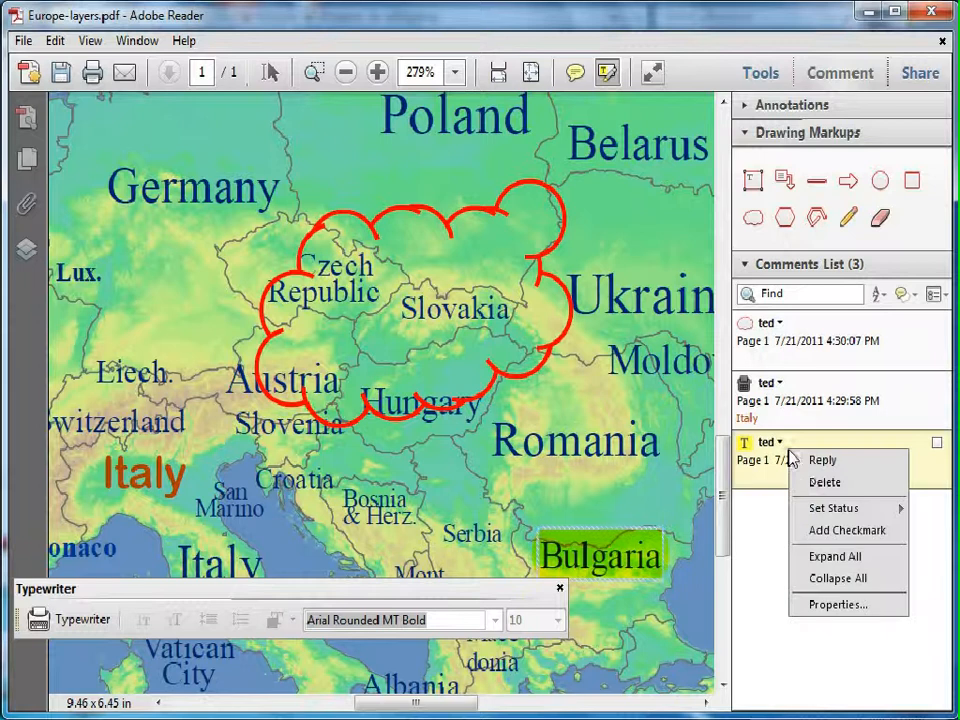
pyautogui.click(813, 482)
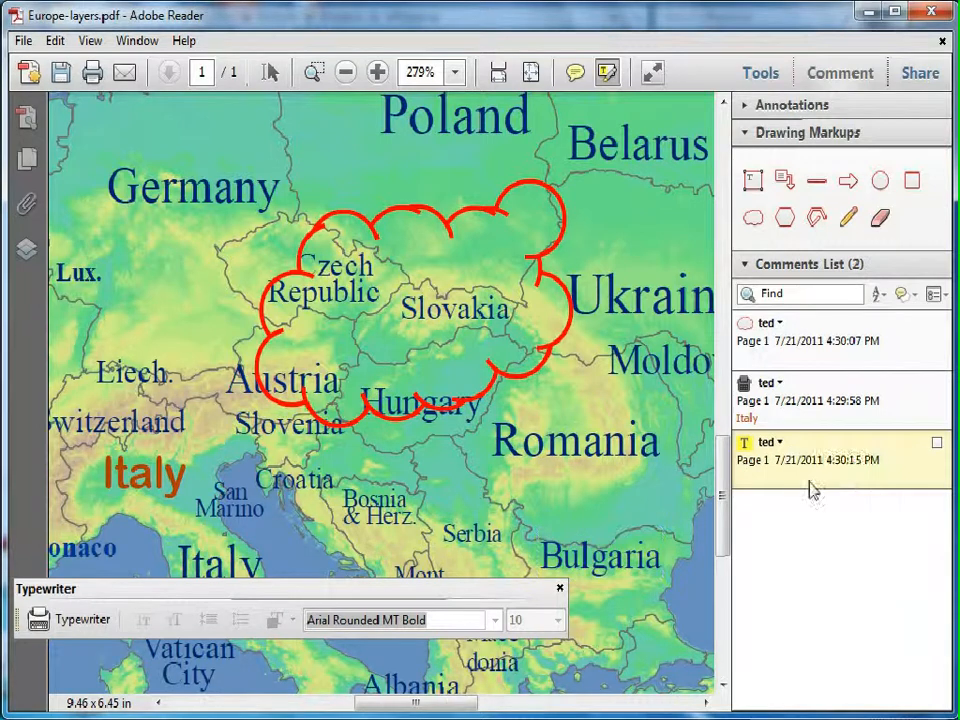
pyautogui.rightClick(800, 400)
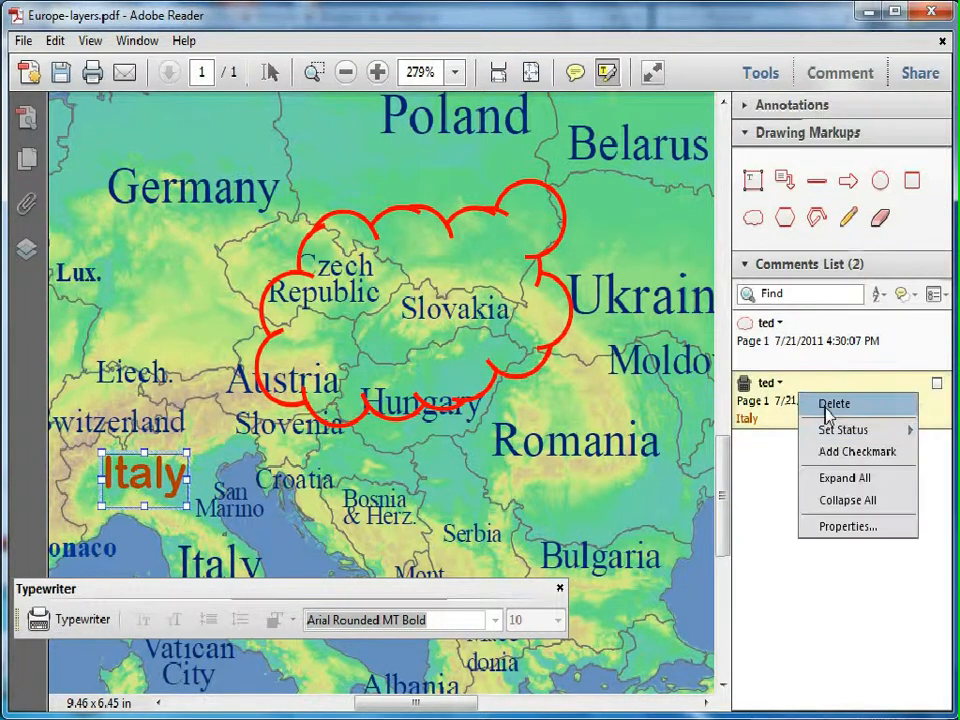
pyautogui.click(826, 404)
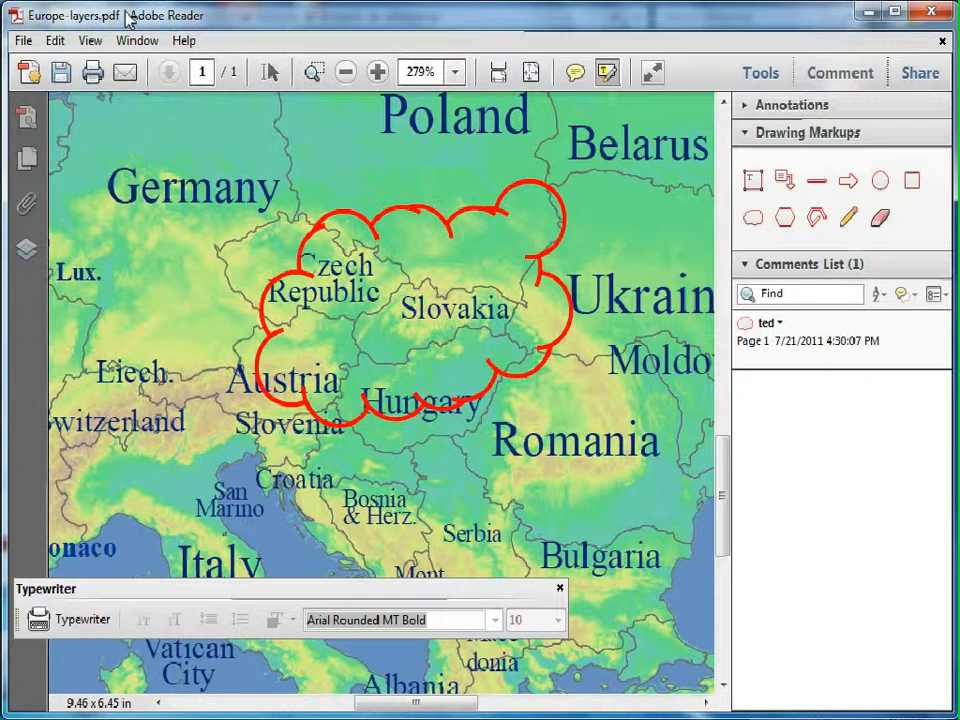